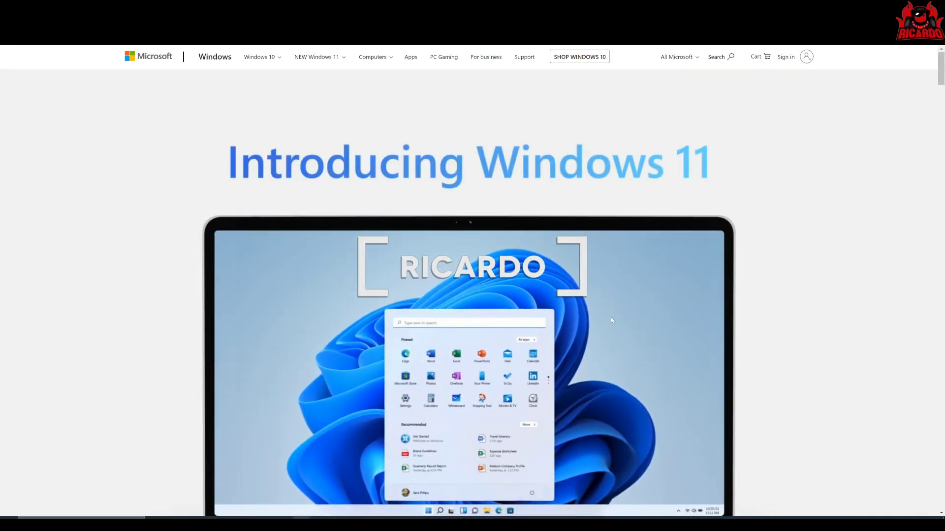
# Scroll the Windows 11 page past the feature sections to How to get Windows 11 and Check for compatibility.
pyautogui.scroll(-1, 612, 320)
pyautogui.scroll(-1, 611, 320)
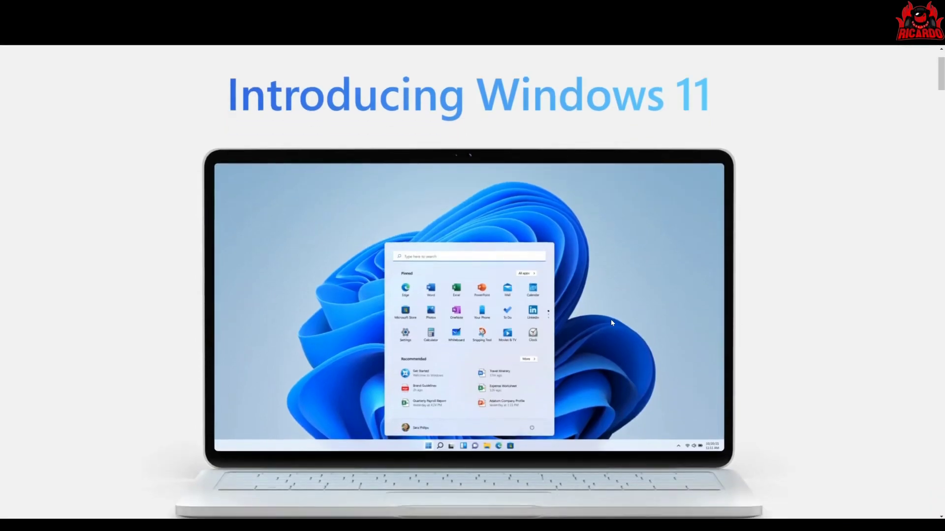
pyautogui.scroll(-5, 612, 322)
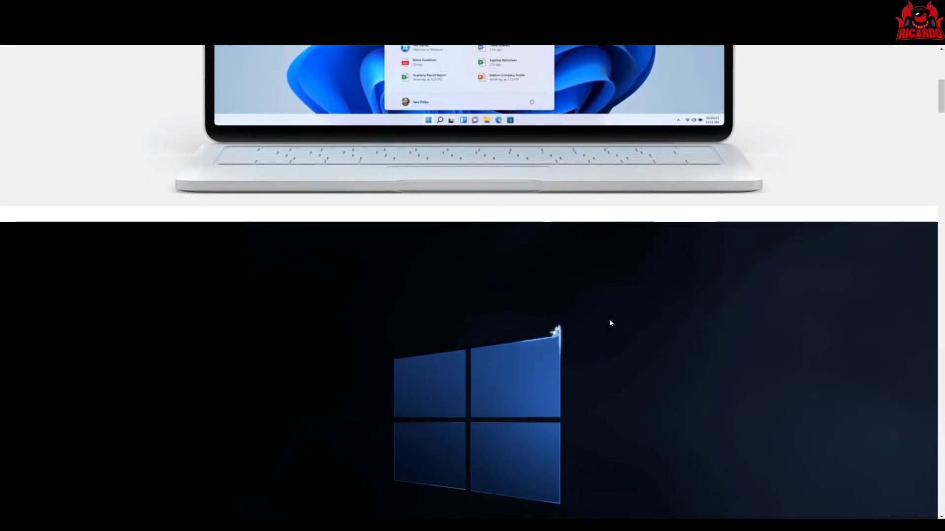
pyautogui.scroll(-3, 611, 323)
pyautogui.scroll(-2, 611, 323)
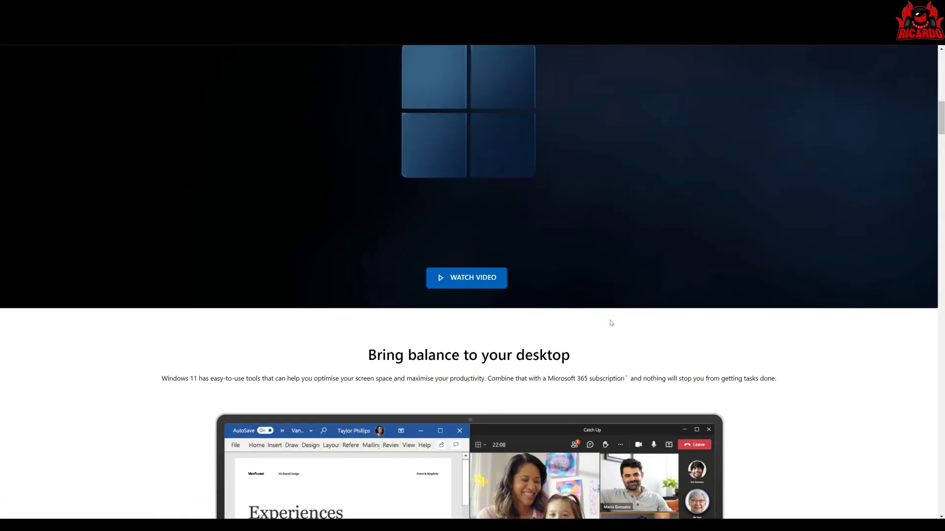
pyautogui.scroll(-5, 611, 323)
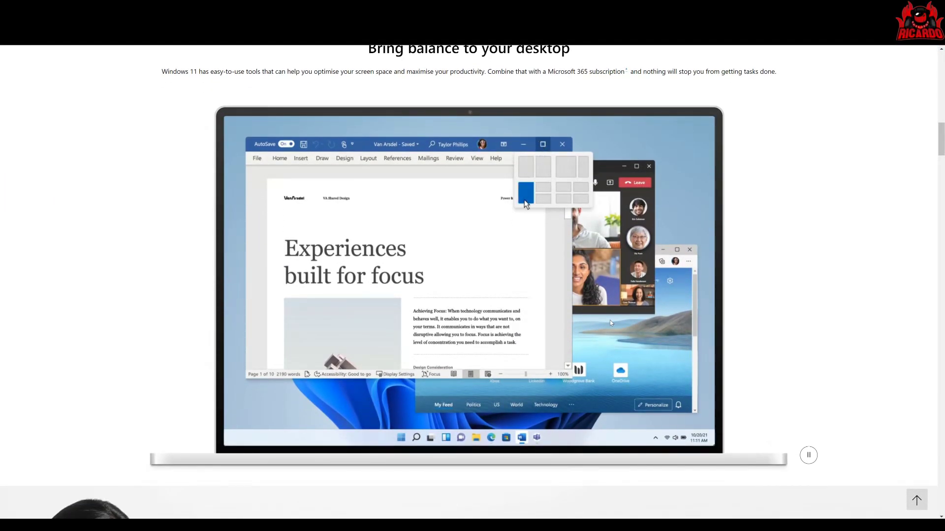
pyautogui.scroll(-5, 610, 323)
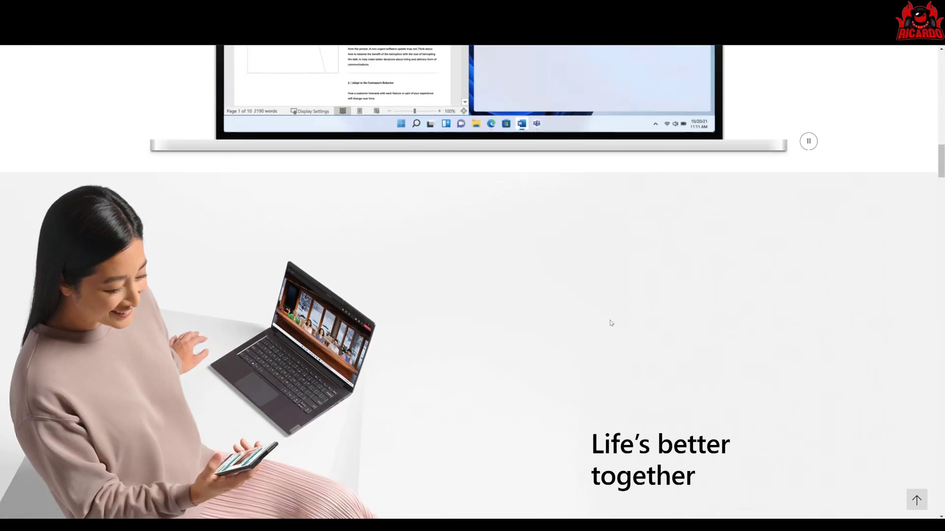
pyautogui.scroll(-10, 610, 323)
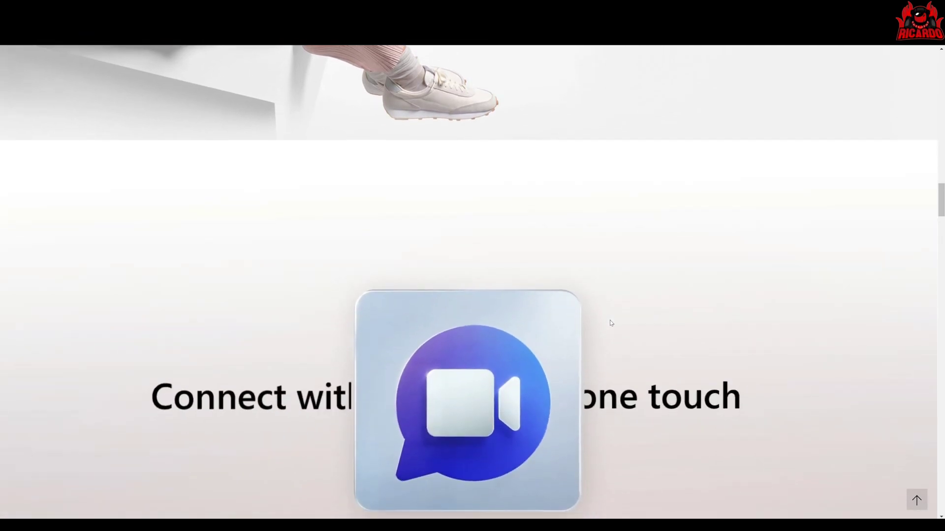
pyautogui.scroll(-2, 611, 323)
pyautogui.scroll(-6, 610, 323)
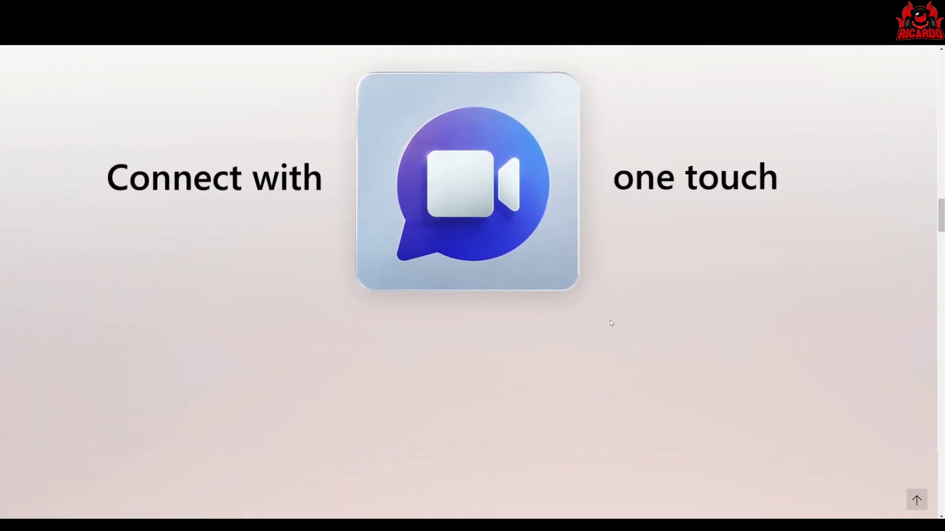
pyautogui.scroll(-4, 610, 323)
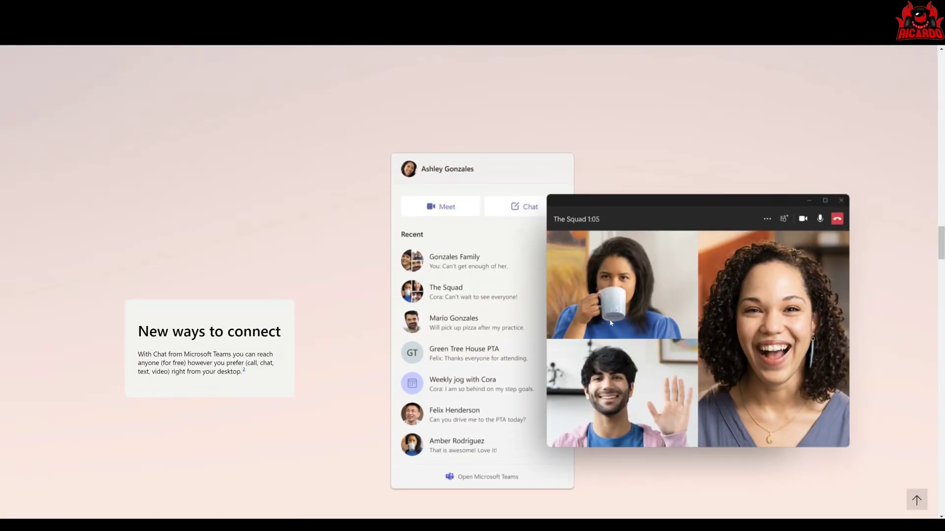
pyautogui.scroll(-8, 611, 323)
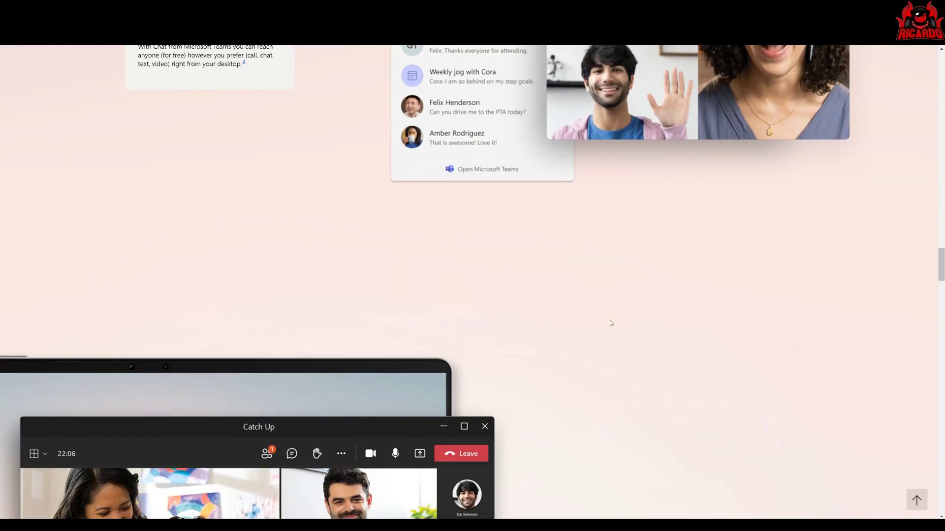
pyautogui.scroll(-8, 611, 323)
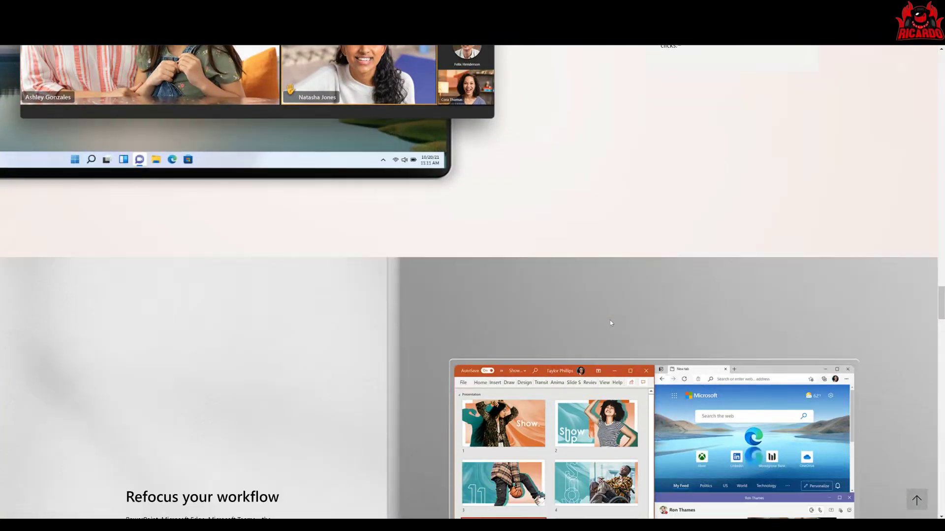
pyautogui.scroll(-10, 610, 323)
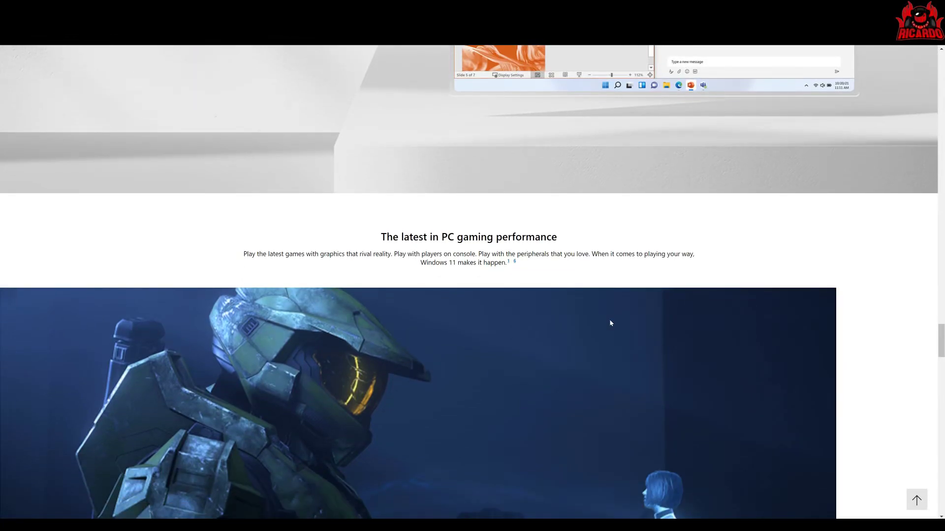
pyautogui.scroll(-8, 610, 323)
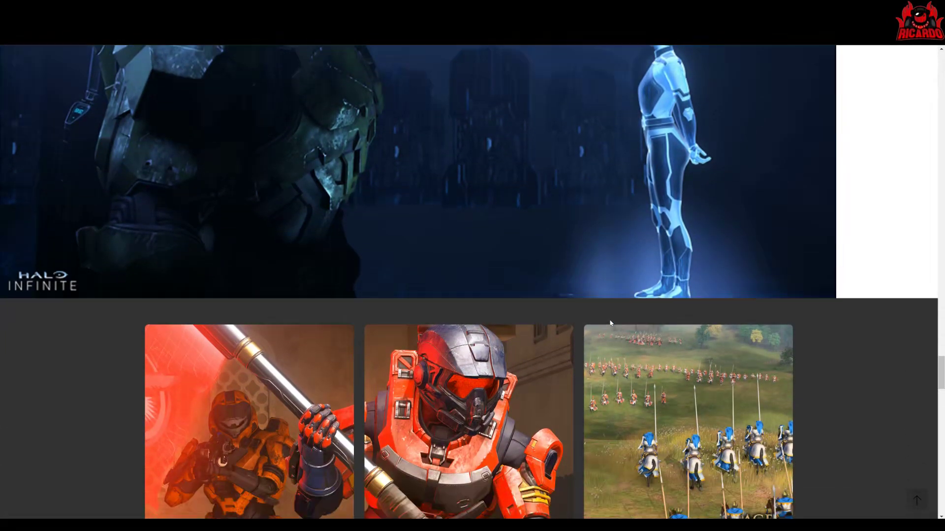
pyautogui.scroll(-10, 610, 323)
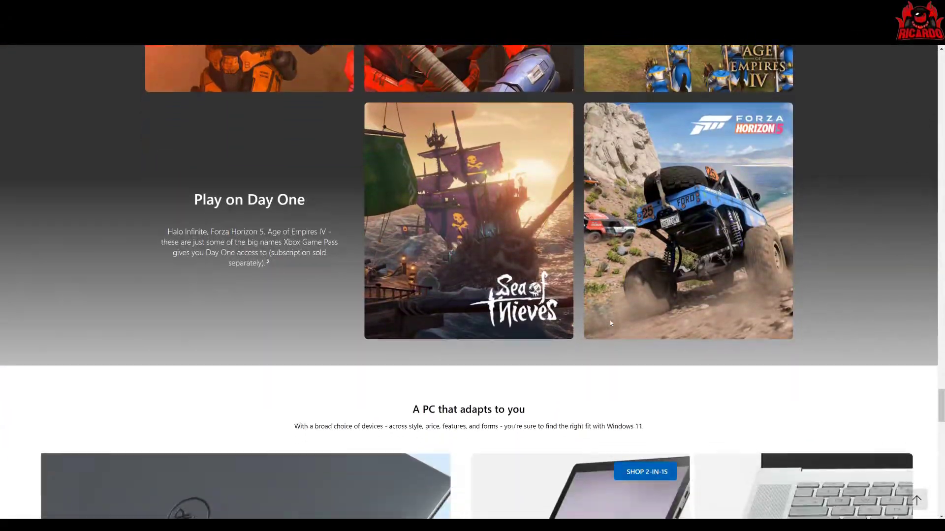
pyautogui.scroll(-8, 611, 323)
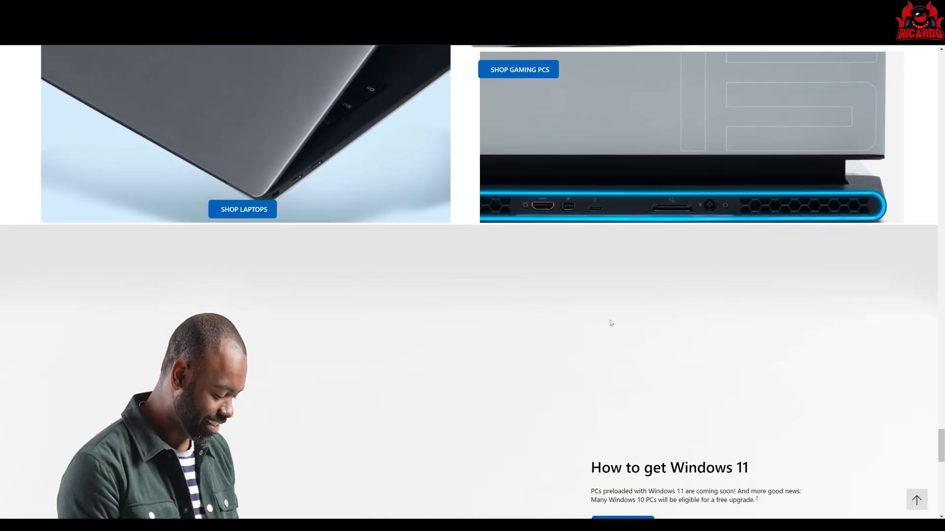
pyautogui.scroll(-5, 611, 323)
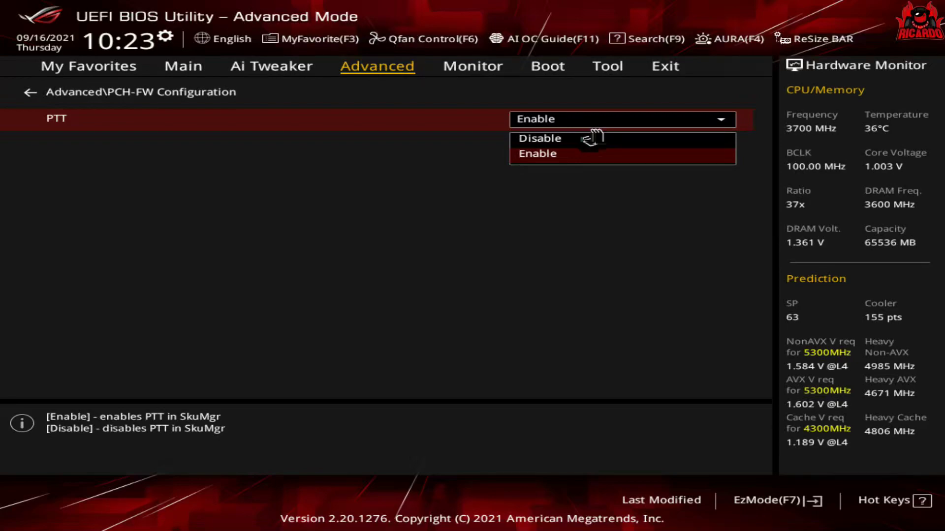
# Switch PTT to Enable in PCH-FW Configuration and click Ok on the TPM Notice dialog.
pyautogui.click(589, 139)
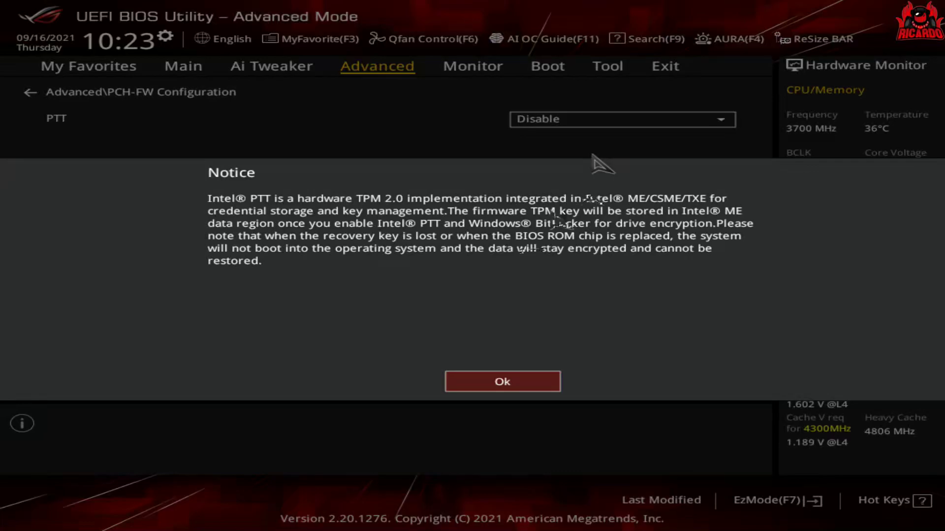
pyautogui.press('Return')
pyautogui.press('Return')
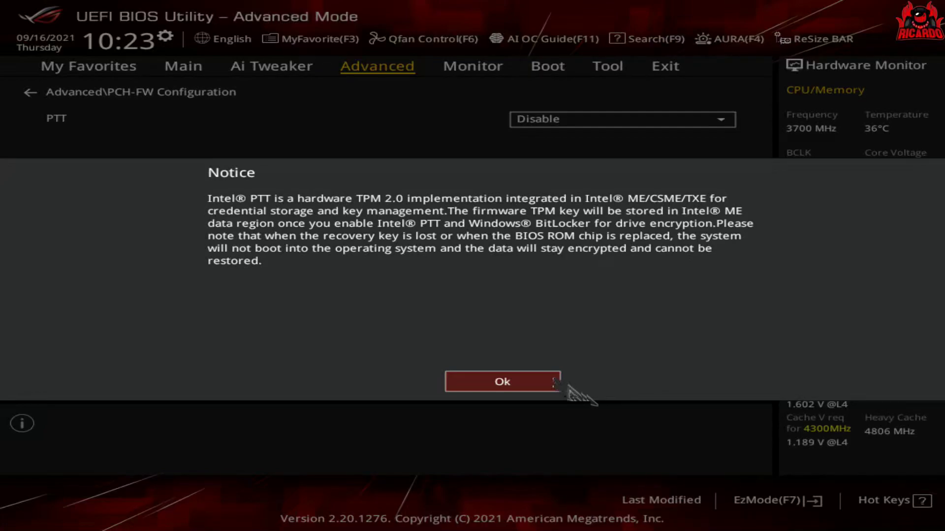
pyautogui.click(522, 382)
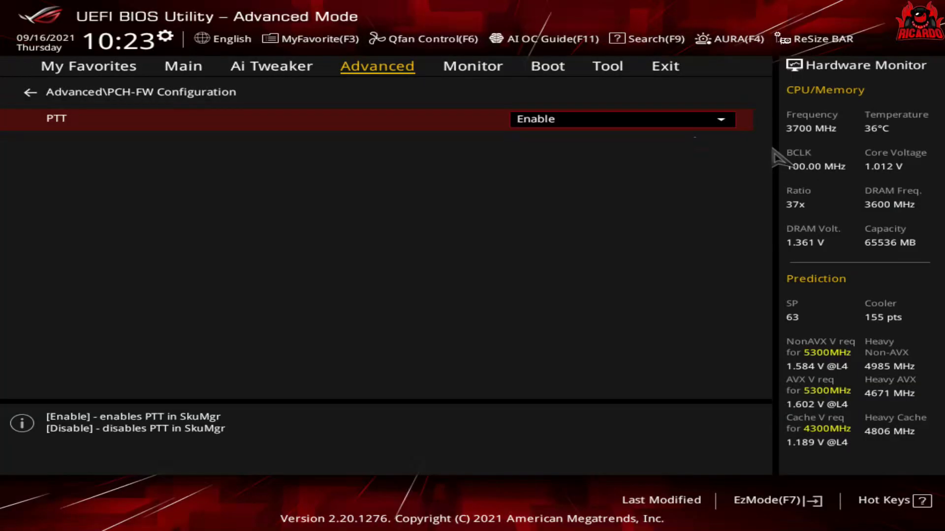
# Move from My Favorites to the Main page showing BIOS version 2004 and the i9-10900K processor.
pyautogui.click(91, 69)
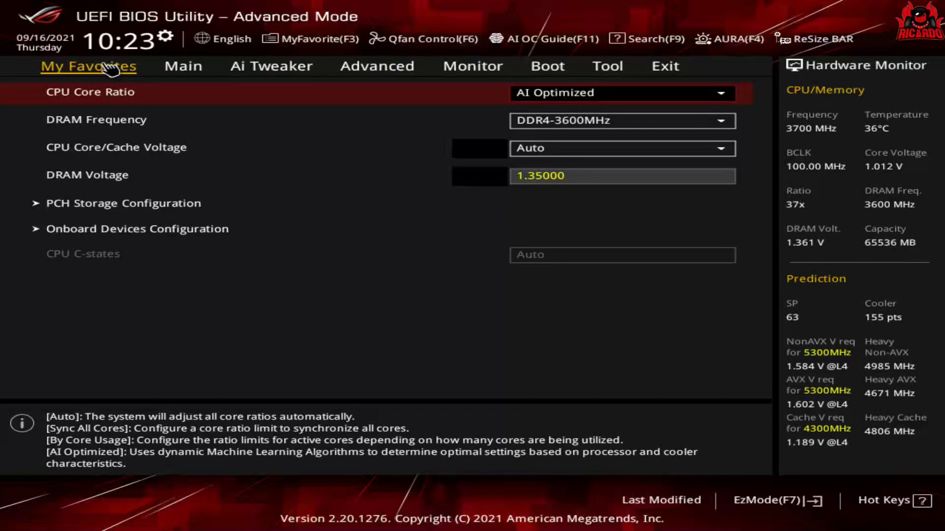
pyautogui.press('Right')
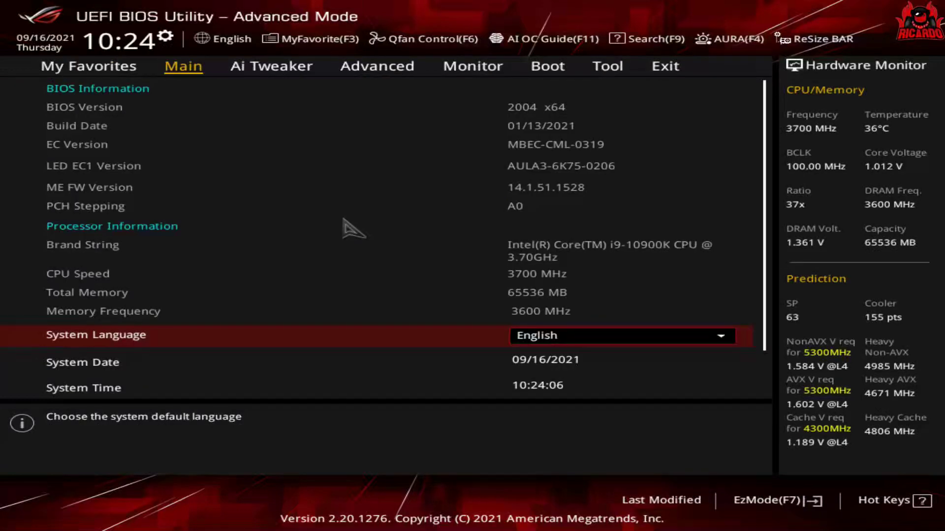
# Return to Advanced > PCH-FW Configuration and list PTT's Disable and Enable choices.
pyautogui.click(376, 71)
pyautogui.click(732, 123)
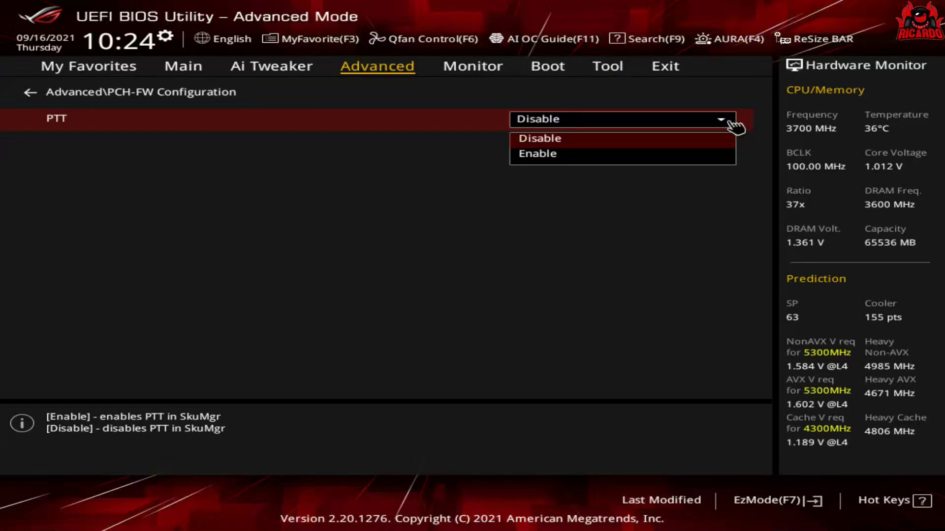
# Choose Enable for PTT and accept the accompanying TPM Notice.
pyautogui.click(665, 155)
pyautogui.press('Escape')
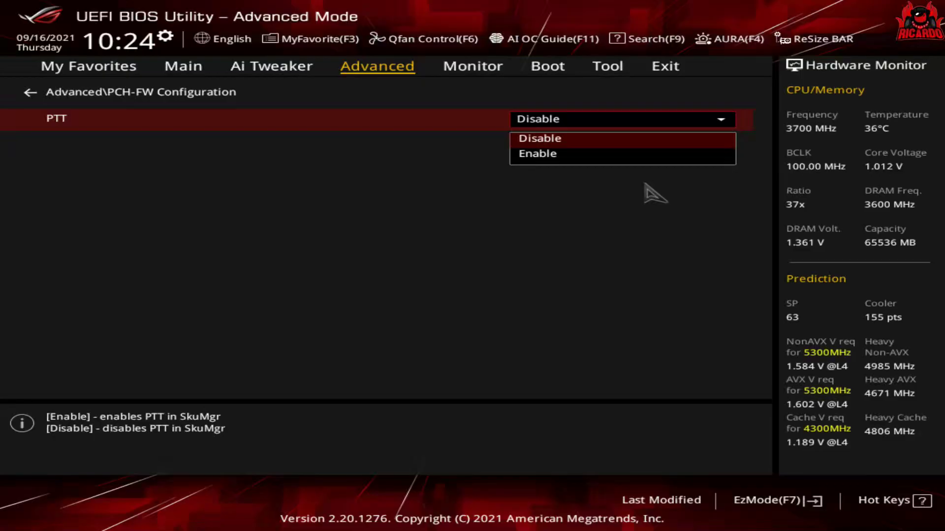
pyautogui.press('Down')
pyautogui.press('Return')
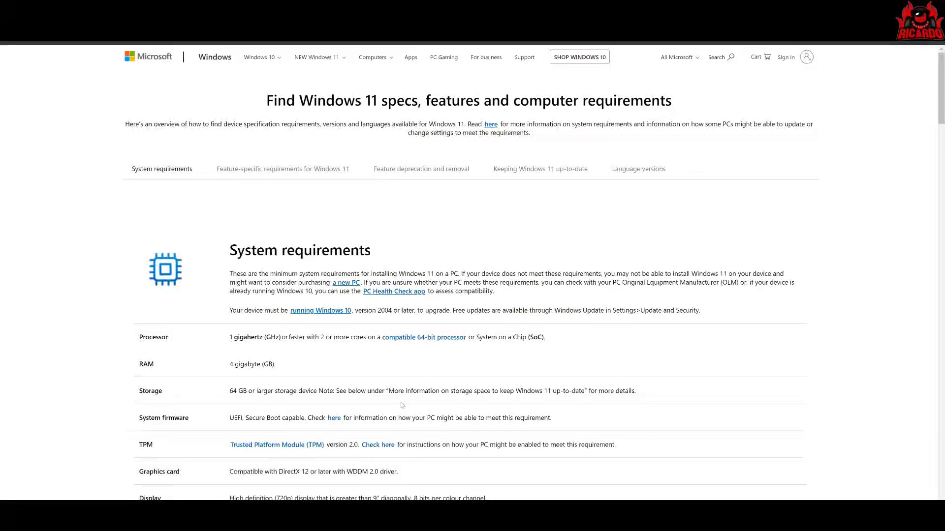
pyautogui.scroll(-2, 413, 380)
pyautogui.scroll(-2, 412, 380)
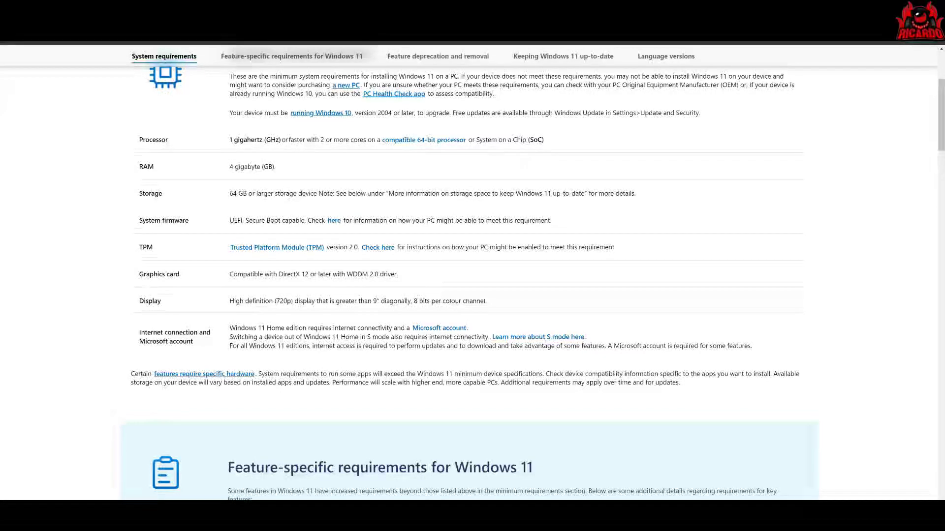
pyautogui.moveTo(138, 251); pyautogui.dragTo(479, 248)
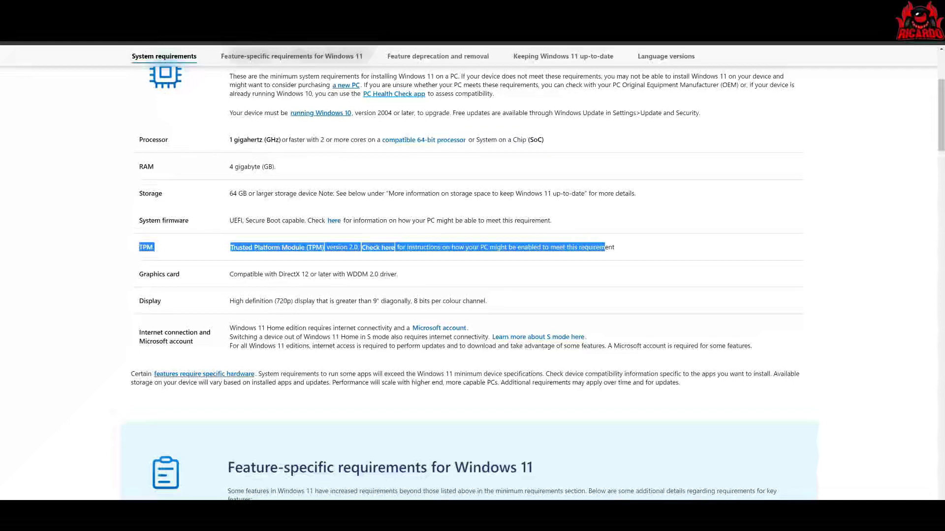
pyautogui.moveTo(605, 248); pyautogui.dragTo(620, 248)
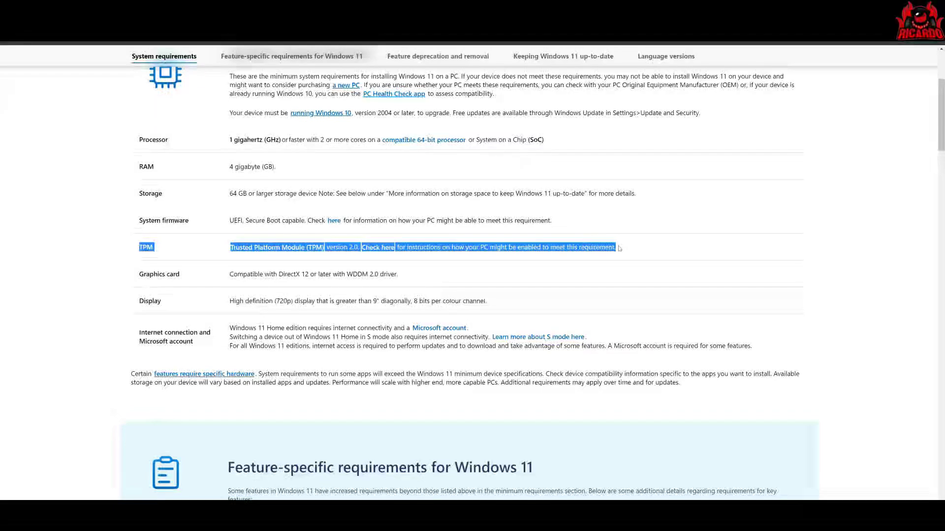
pyautogui.click(650, 250)
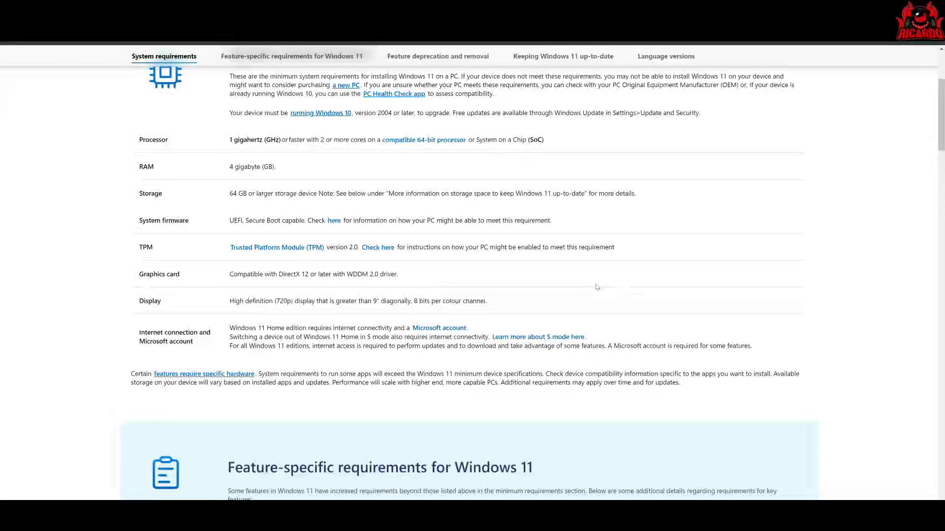
# Follow the TPM row's 'Check here' link and scroll the Enable TPM 2.0 article to How to enable TPM.
pyautogui.click(370, 248)
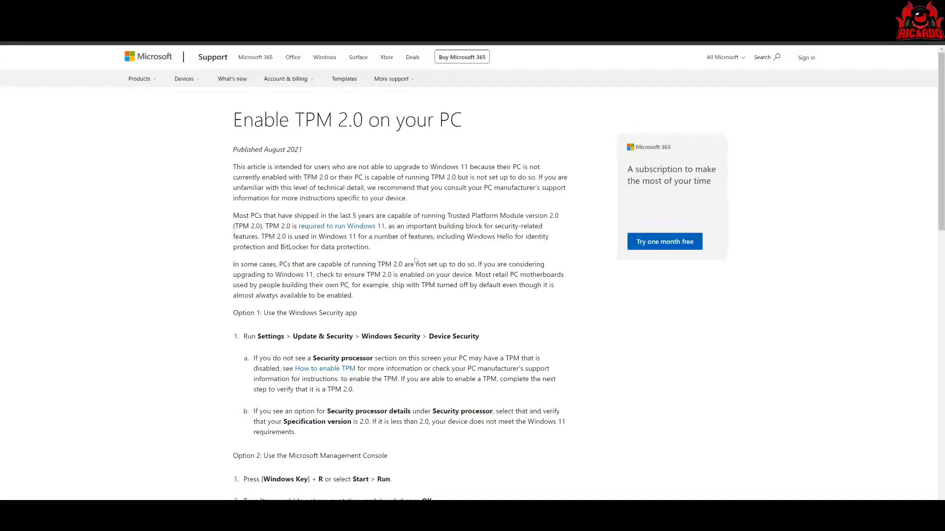
pyautogui.scroll(-1, 491, 282)
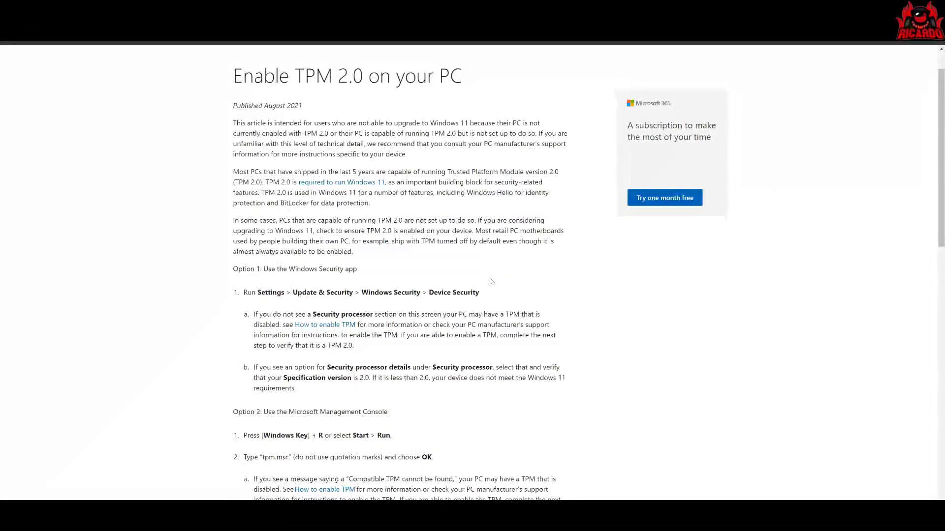
pyautogui.scroll(-3, 491, 282)
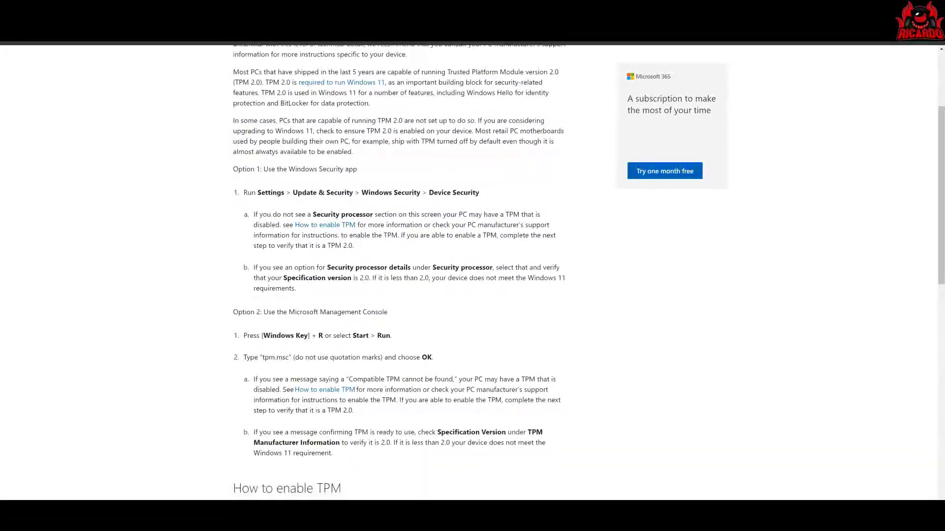
pyautogui.scroll(-6, 490, 281)
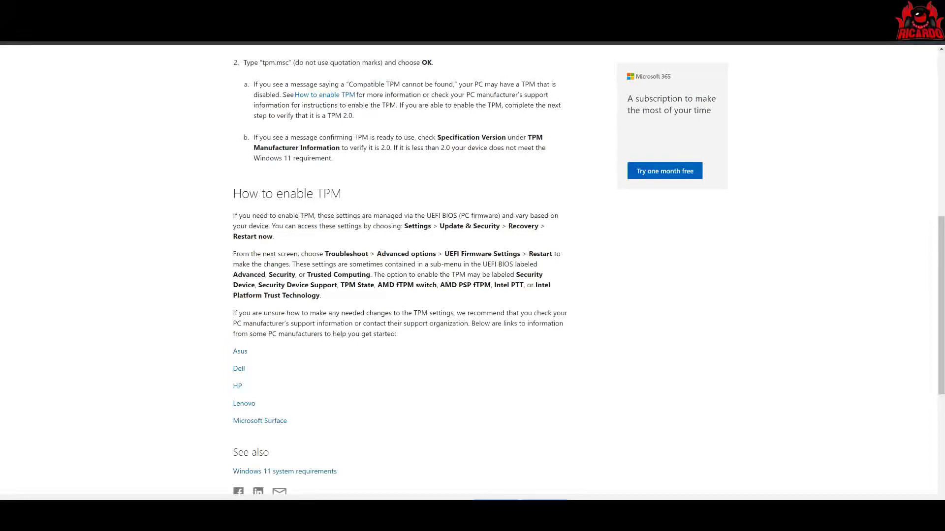
# Launch Device Manager by searching 'dev' from the Windows Start search.
pyautogui.press('super')
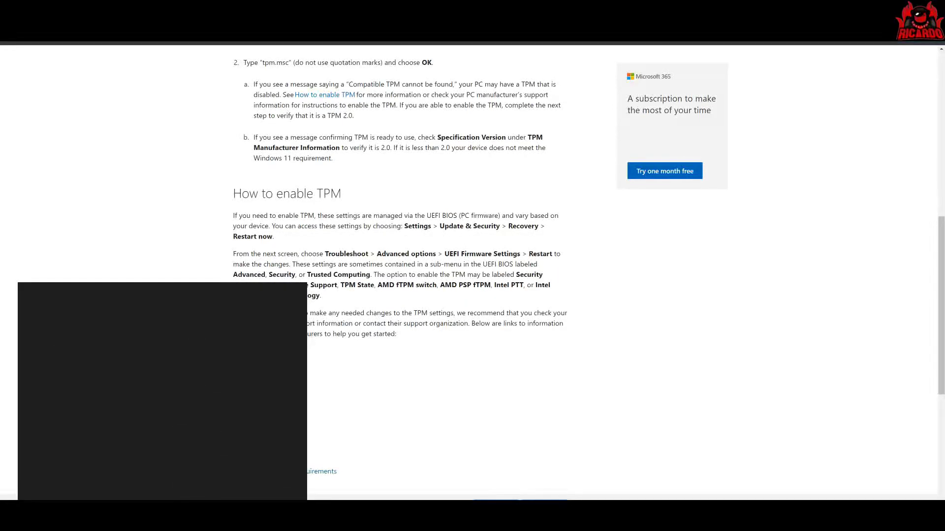
pyautogui.write('deviv')
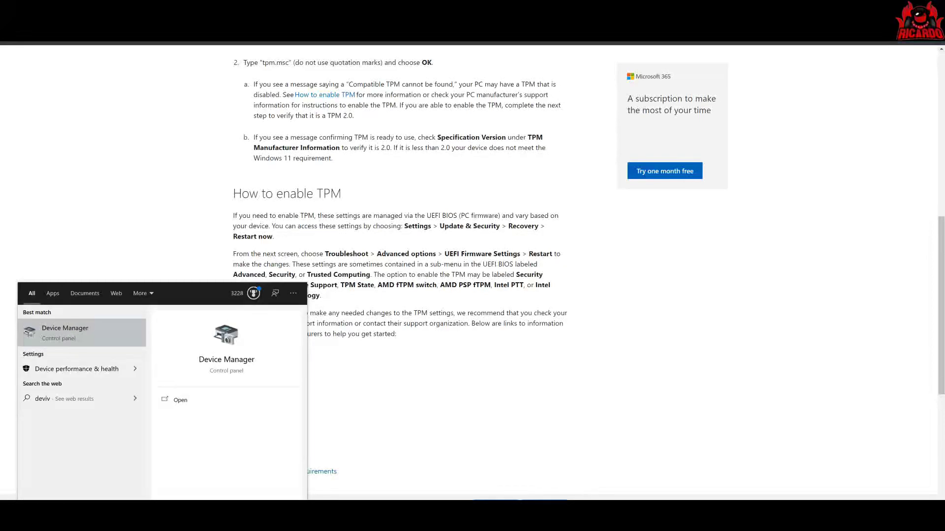
pyautogui.press('Return')
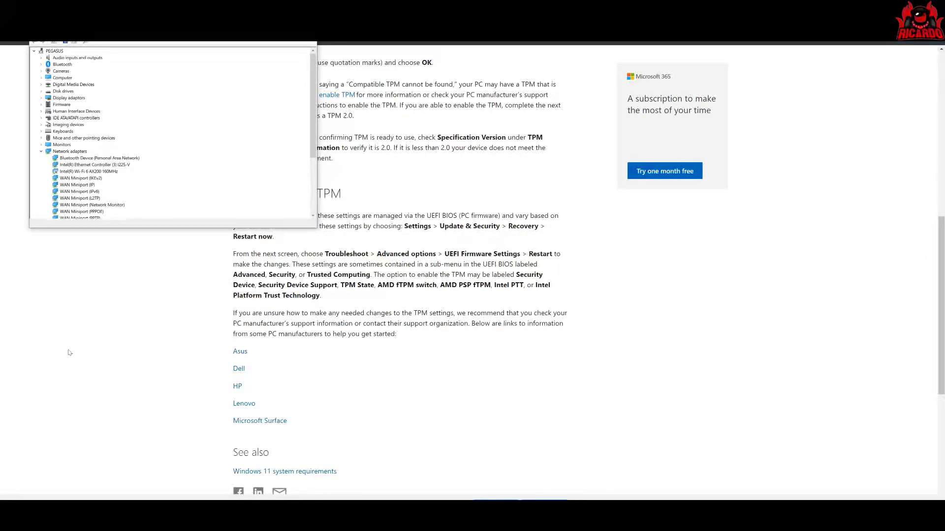